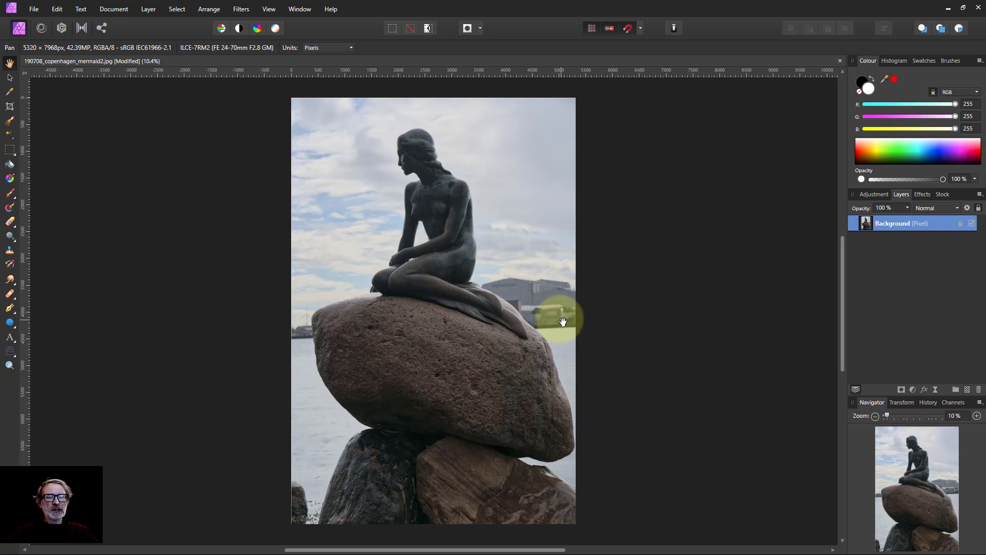
Brush a selection over the mermaid statue, boulder and lower rocks, tidying the left-hand edges
left_click(10, 121)
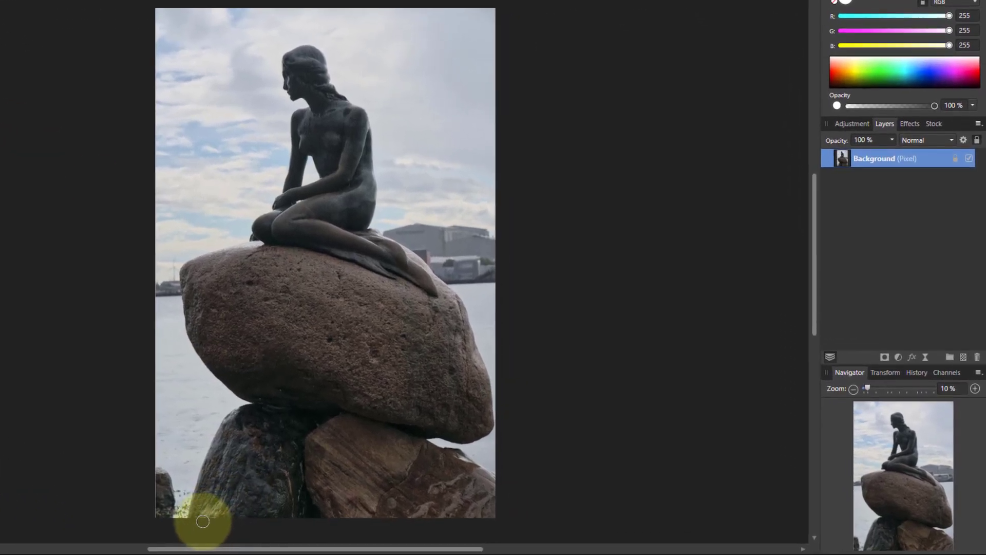
left_click_drag(283, 521, 294, 491)
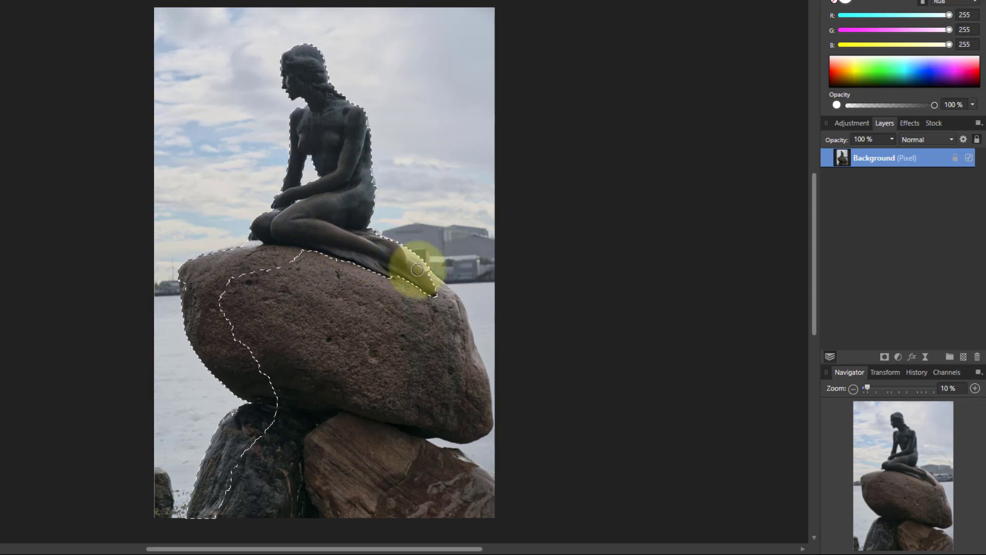
mouse_move(436, 297)
left_mouse_down()
mouse_move(478, 418)
mouse_move(410, 425)
mouse_move(400, 434)
mouse_move(425, 467)
left_mouse_up()
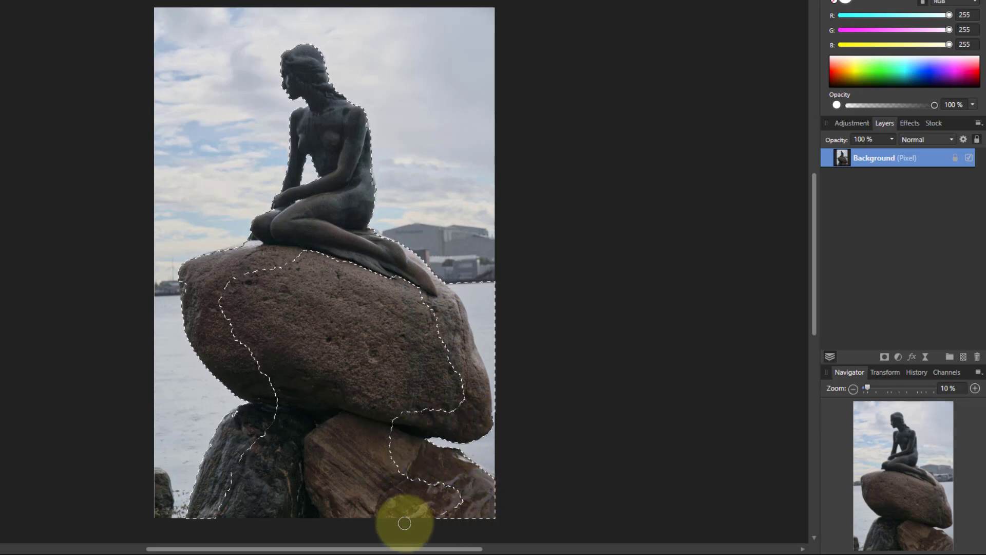
mouse_move(405, 523)
left_mouse_down()
mouse_move(335, 502)
mouse_move(332, 470)
mouse_move(255, 516)
mouse_move(231, 504)
mouse_move(308, 414)
mouse_move(307, 320)
mouse_move(297, 297)
mouse_move(340, 330)
mouse_move(345, 542)
mouse_move(345, 429)
mouse_move(296, 333)
mouse_move(244, 278)
left_mouse_up()
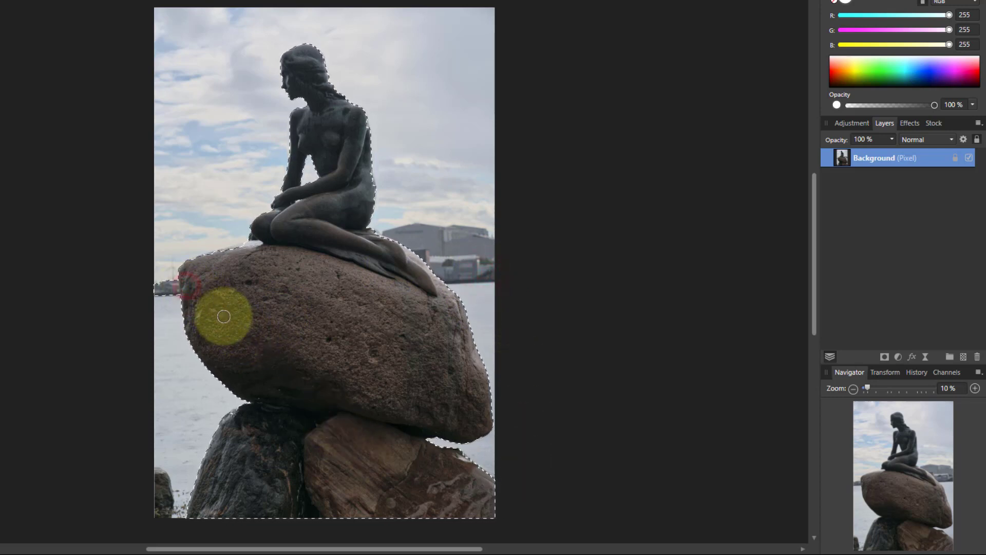
mouse_move(220, 315)
left_mouse_down()
mouse_move(161, 292)
mouse_move(165, 258)
mouse_move(165, 313)
left_mouse_up()
mouse_move(157, 476)
left_mouse_down()
mouse_move(160, 492)
mouse_move(91, 513)
left_mouse_up()
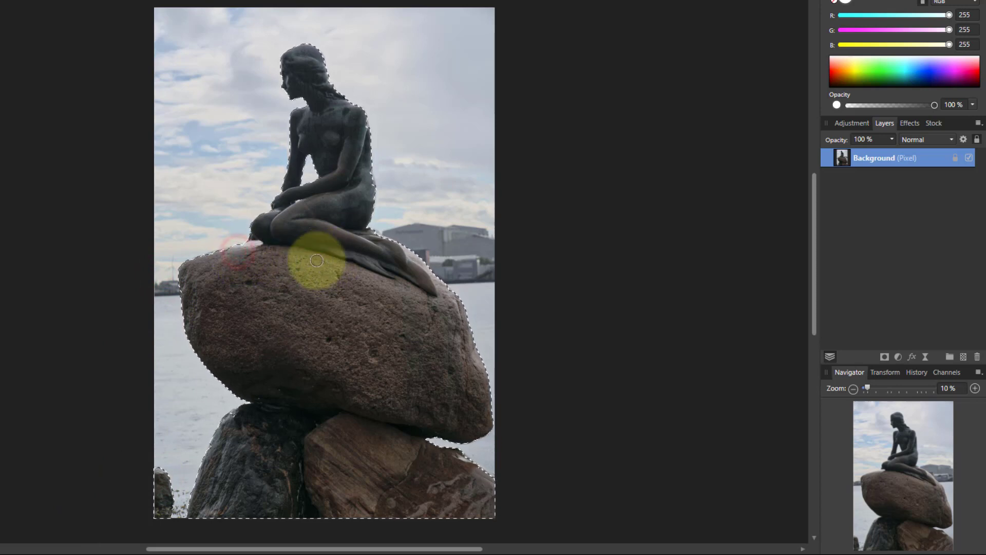
Refine the selection edges along the mermaid's tail and arm, then apply the refinement
key("ctrl+alt+r")
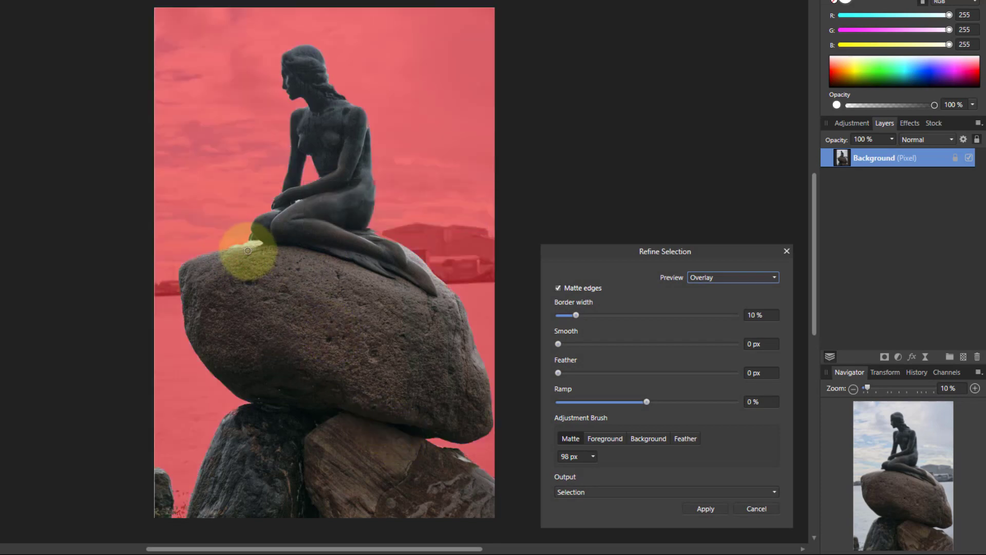
left_click(408, 260)
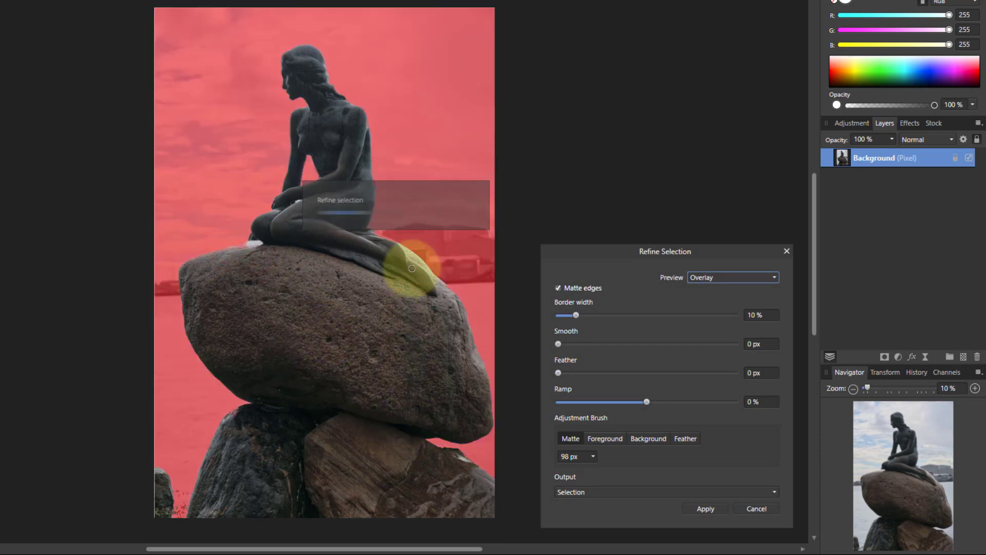
left_click_drag(407, 260, 395, 246)
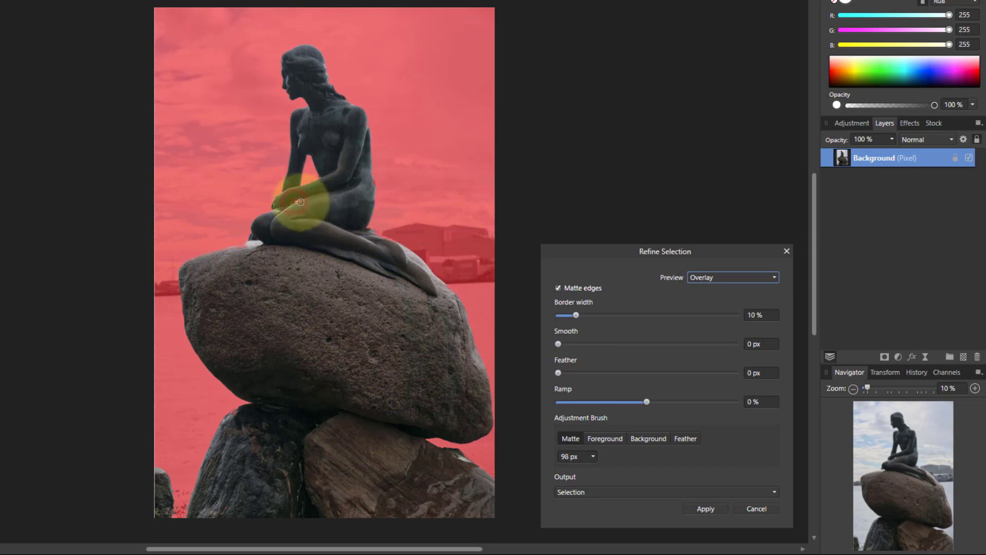
left_click_drag(382, 314, 404, 316)
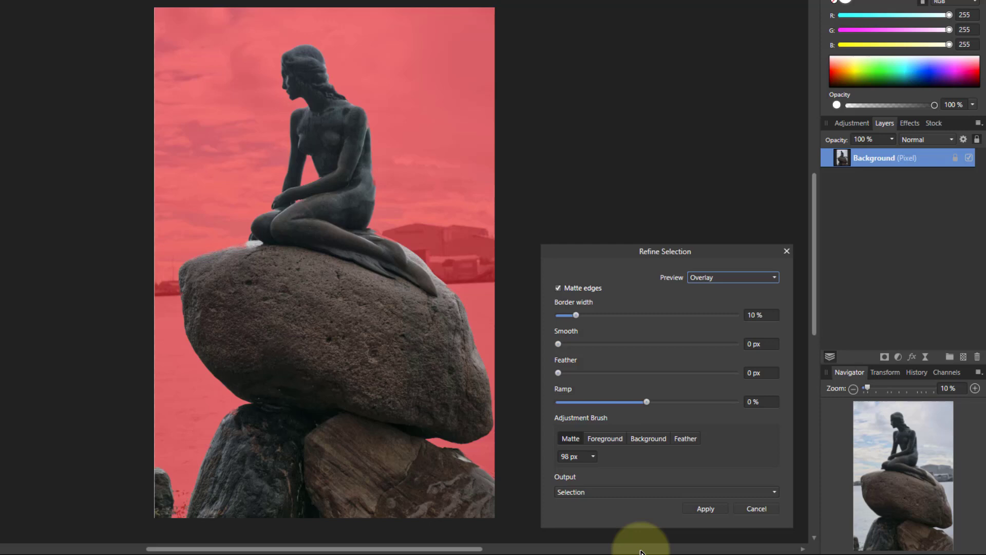
left_click(705, 509)
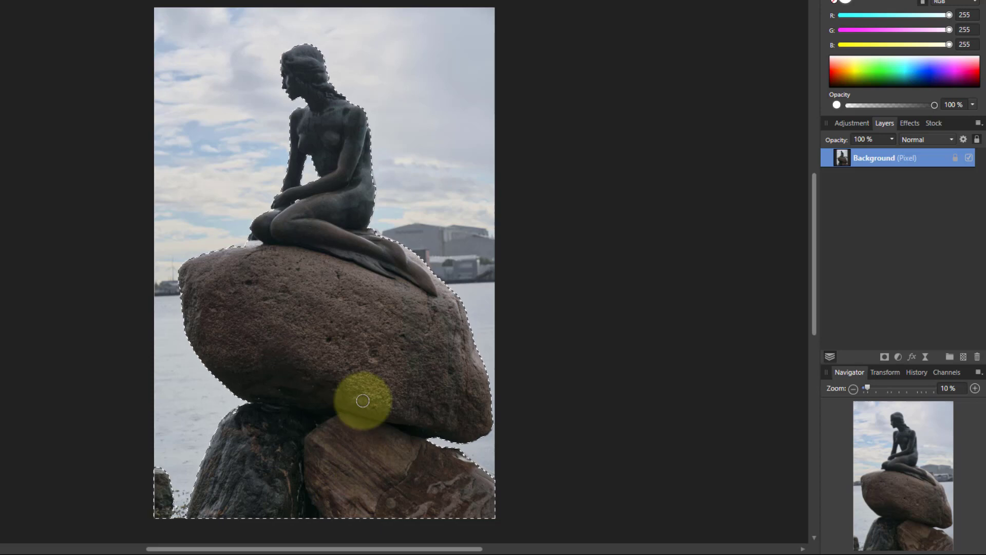
Copy the selected statue and rocks to a new layer named Mermaid
key("ctrl+j")
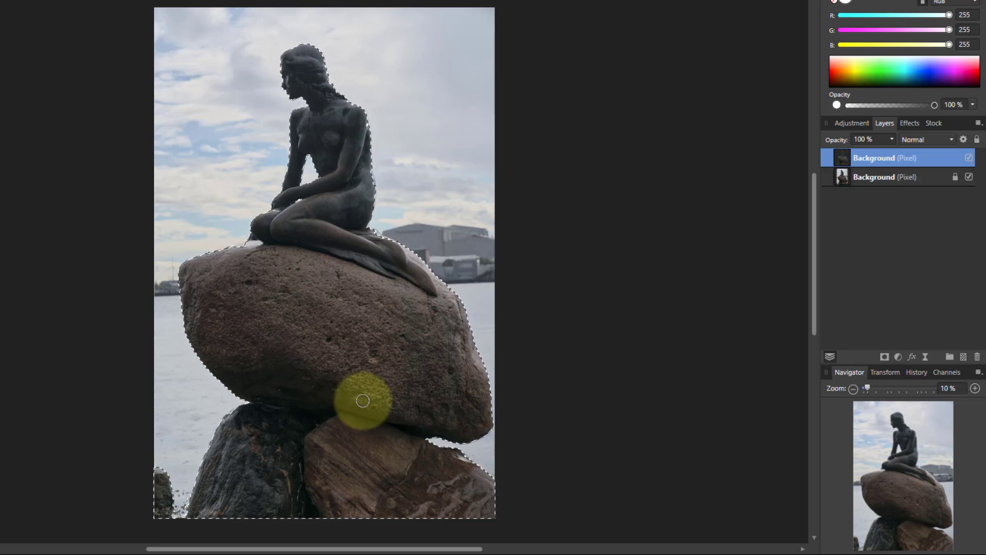
double_click(886, 158)
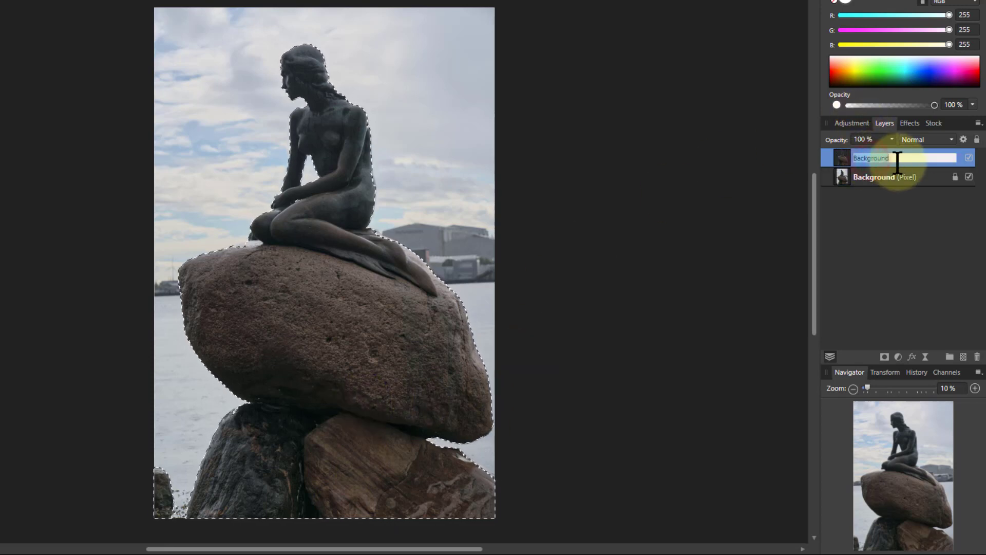
type("Mermaid")
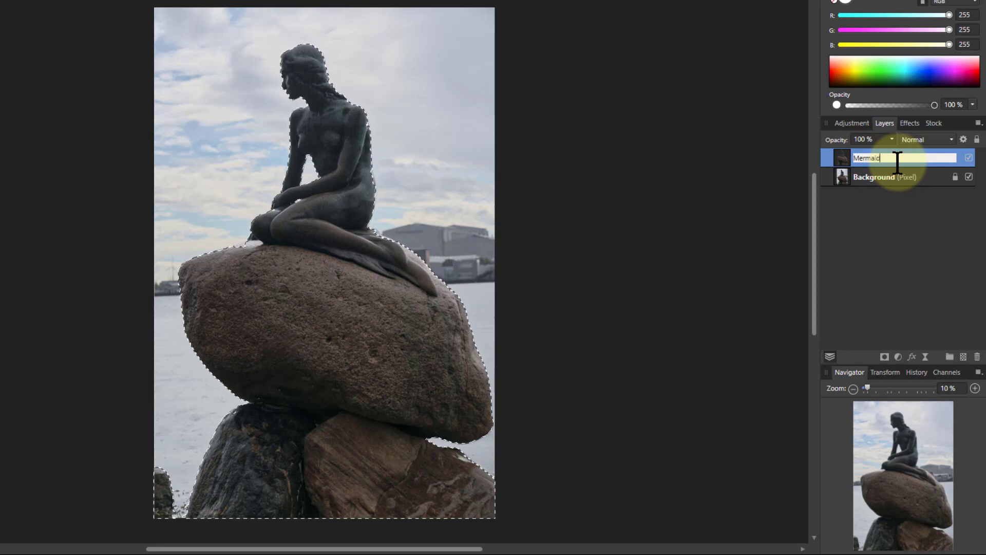
key("Return")
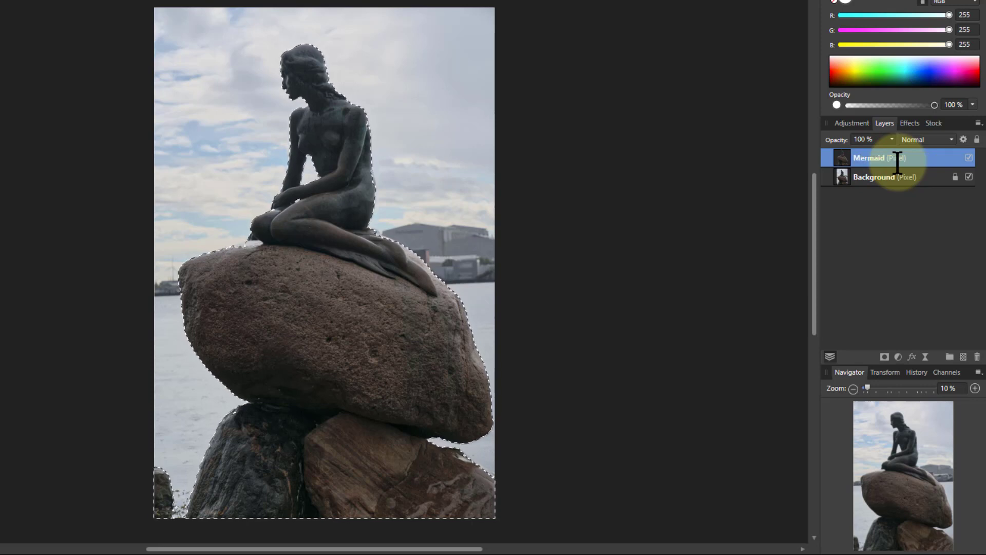
Invert the selection on Background, copy it to a new Background layer, and deselect
left_click(849, 176)
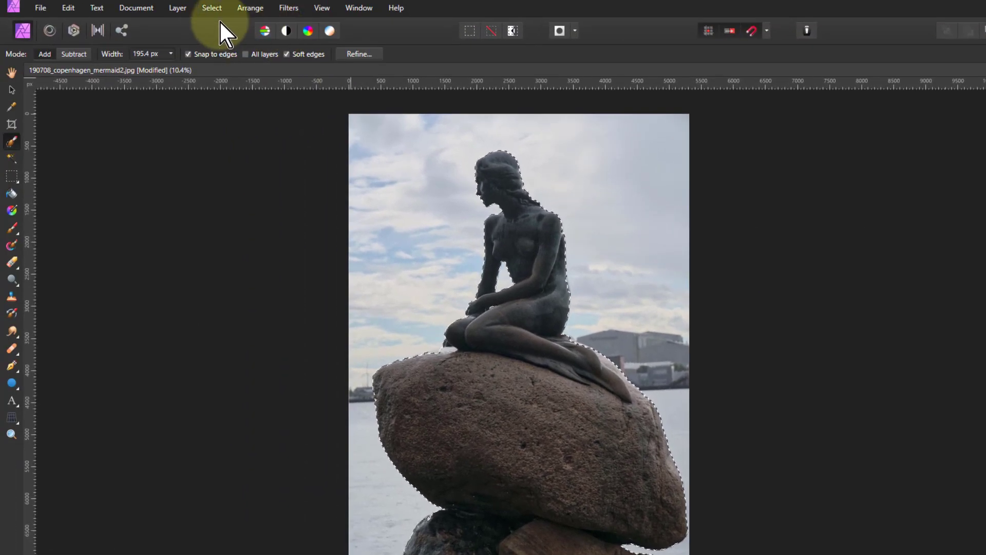
left_click(210, 9)
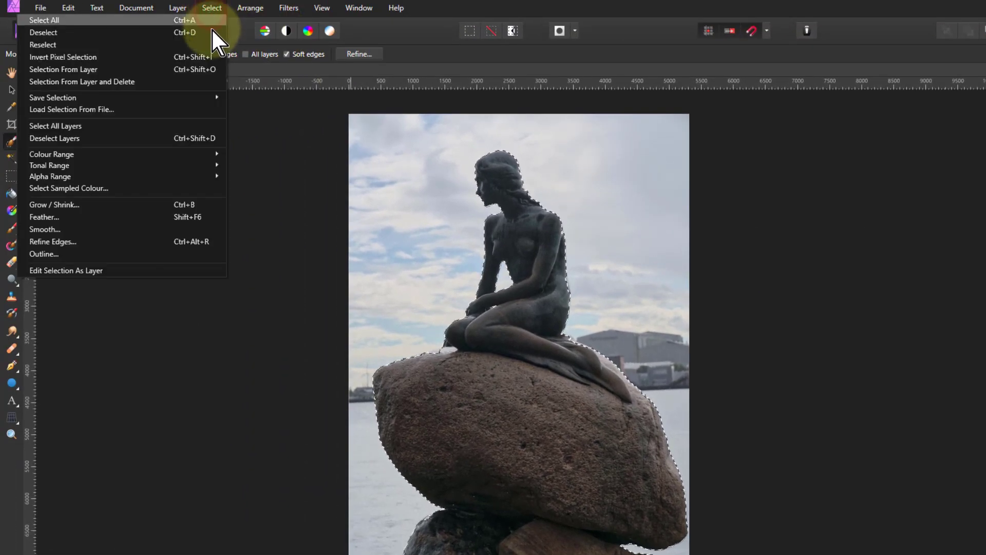
left_click(198, 56)
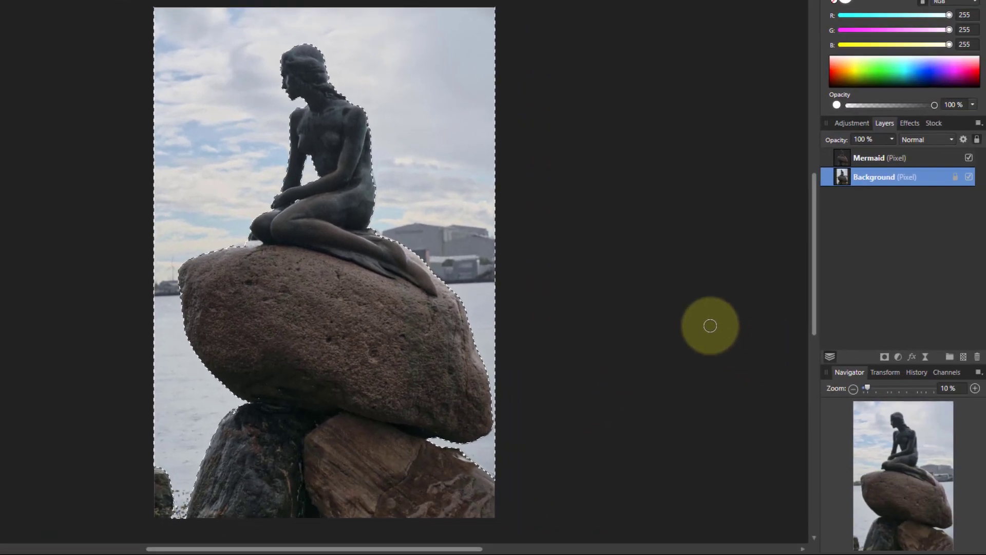
key("ctrl+j")
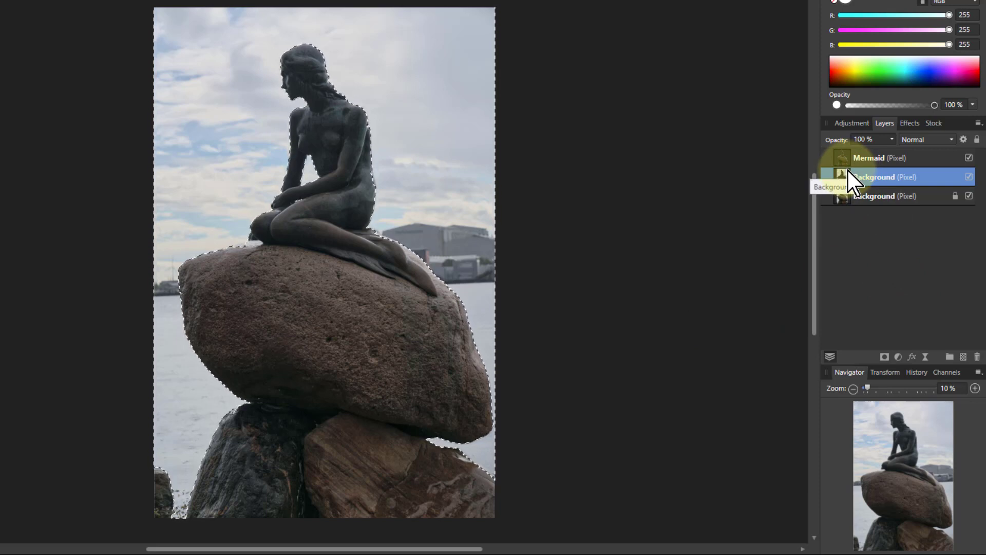
key("ctrl+d")
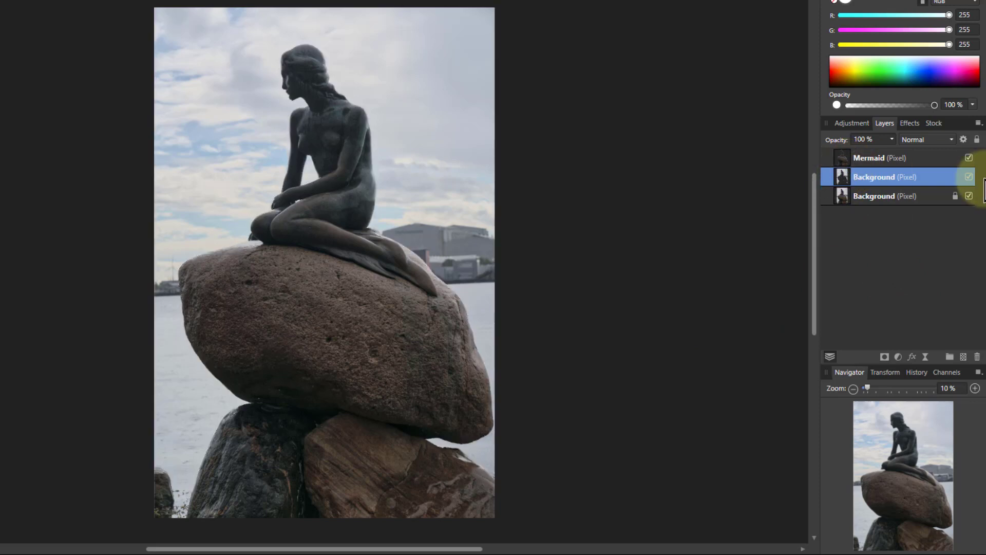
Delete the original locked Background layer and hide Mermaid to reveal the cut-out hole
left_click(847, 196)
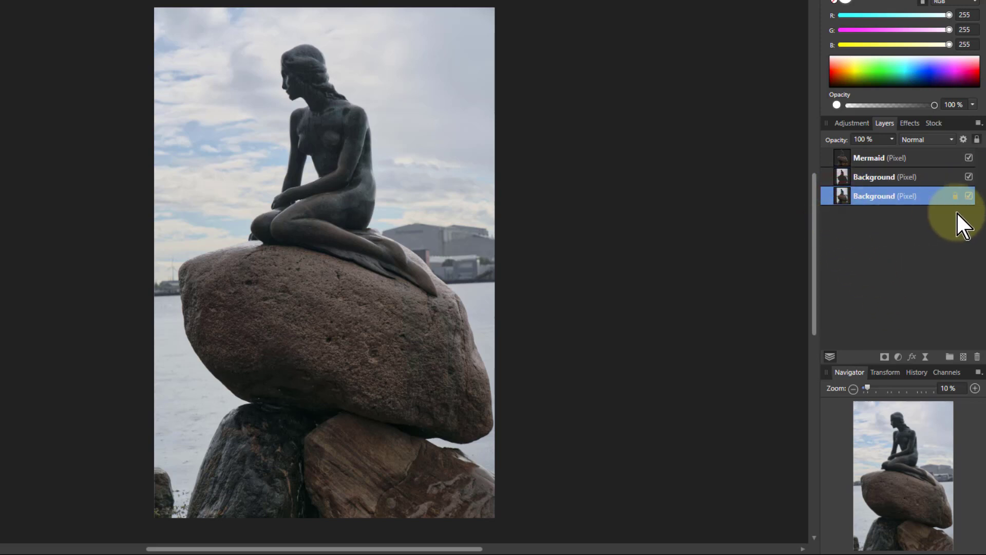
left_click(969, 196)
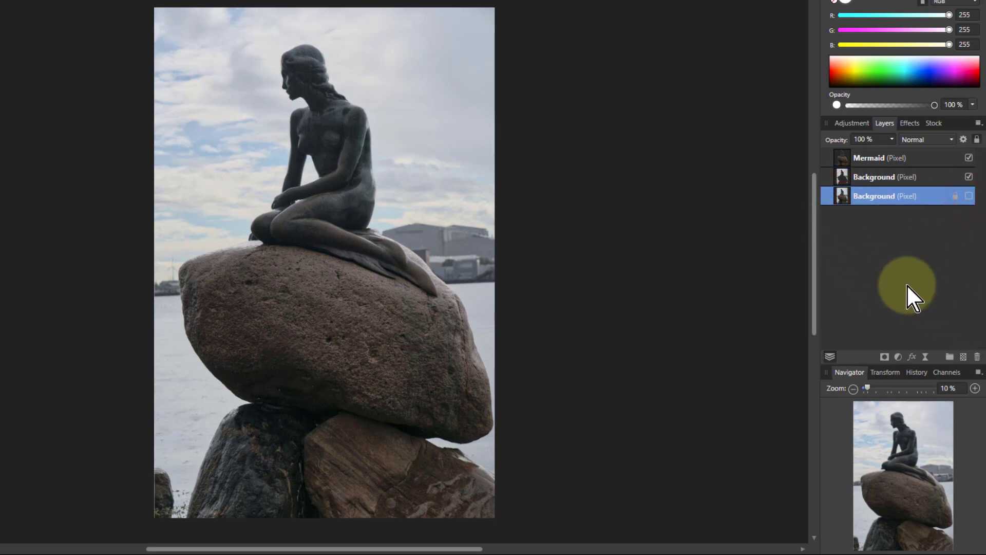
right_click(844, 201)
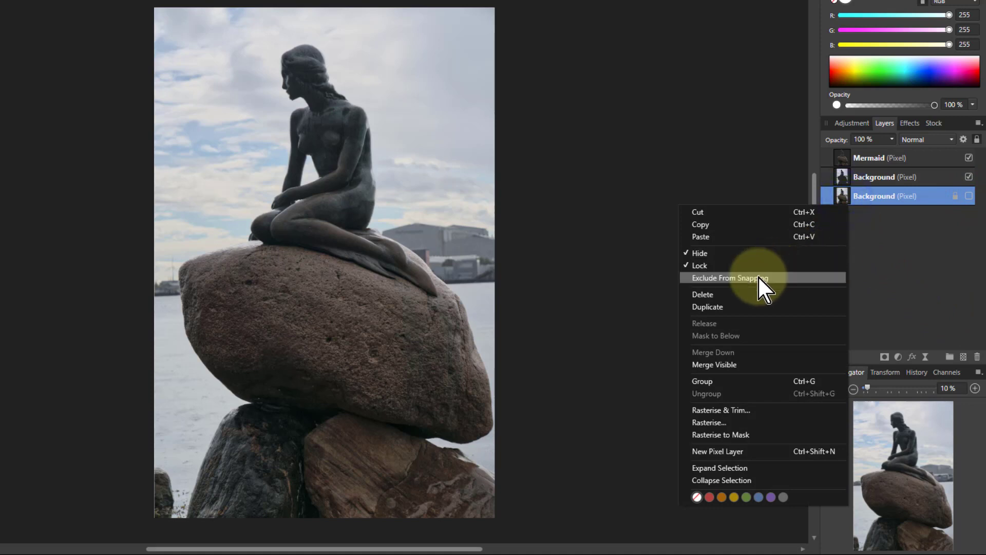
left_click(749, 295)
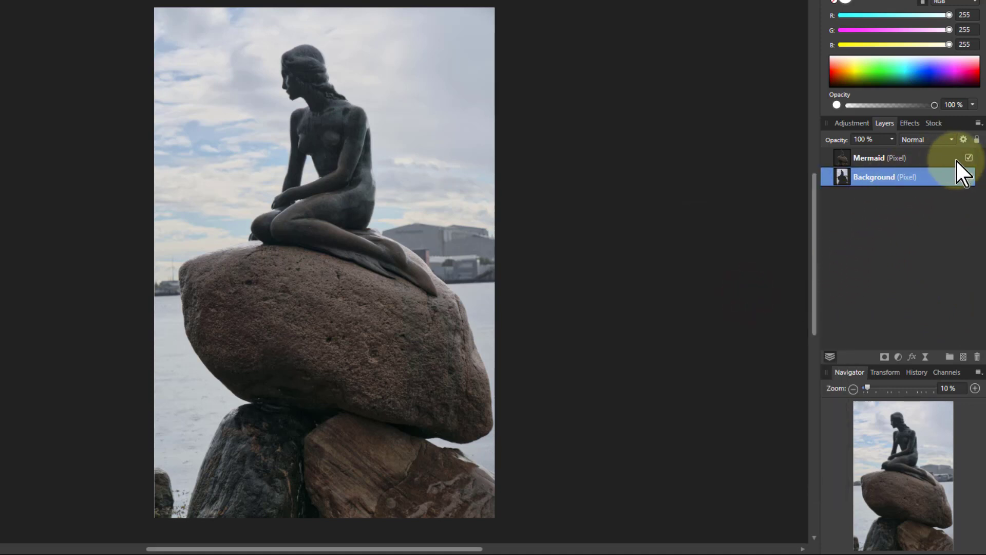
left_click(969, 177)
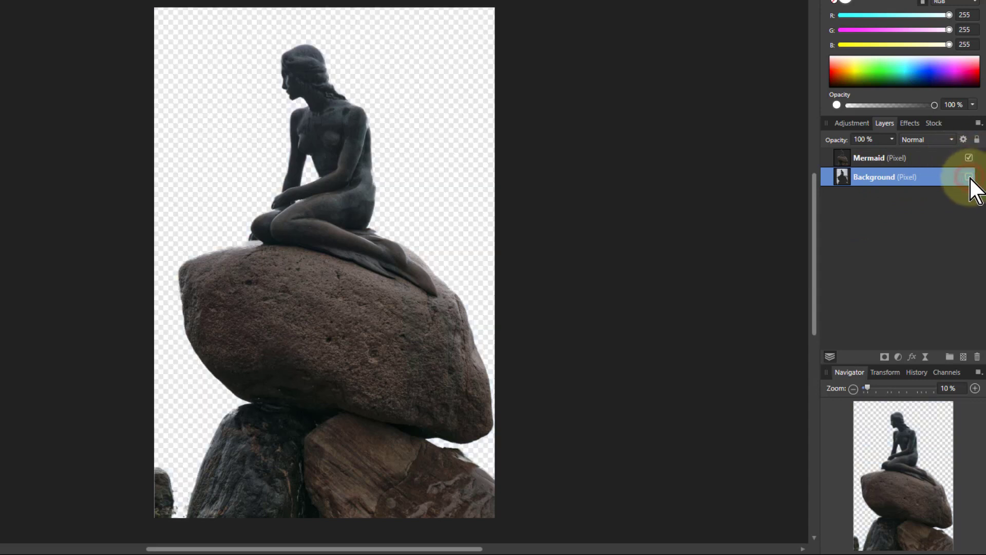
left_click(969, 177)
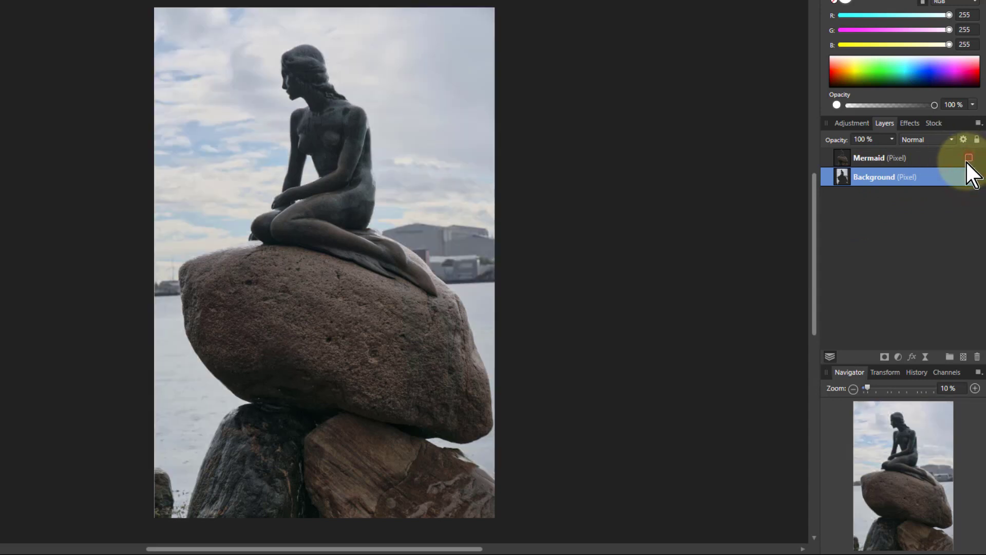
left_click(969, 157)
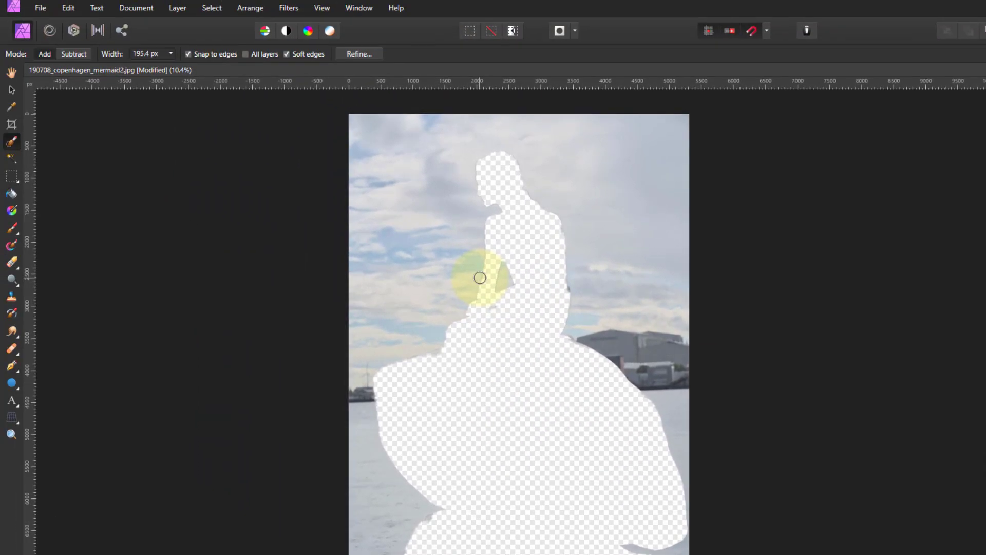
Rotate the image slightly with the Crop tool to straighten the horizon
left_click(11, 124)
left_click_drag(326, 106, 341, 92)
left_click(24, 53)
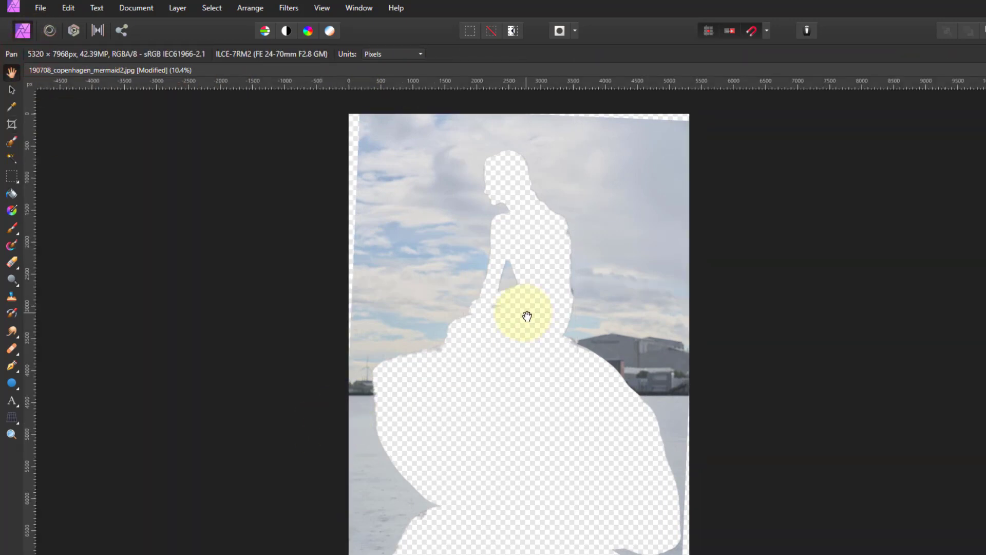
Select the partially transparent areas and inpaint them with surrounding sky and water
left_click(201, 8)
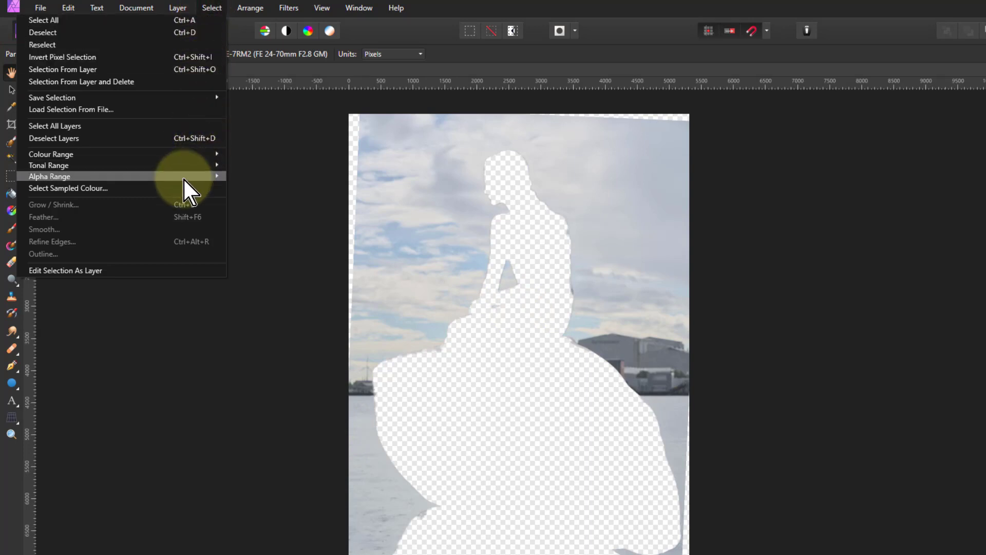
mouse_move(183, 177)
left_click(283, 190)
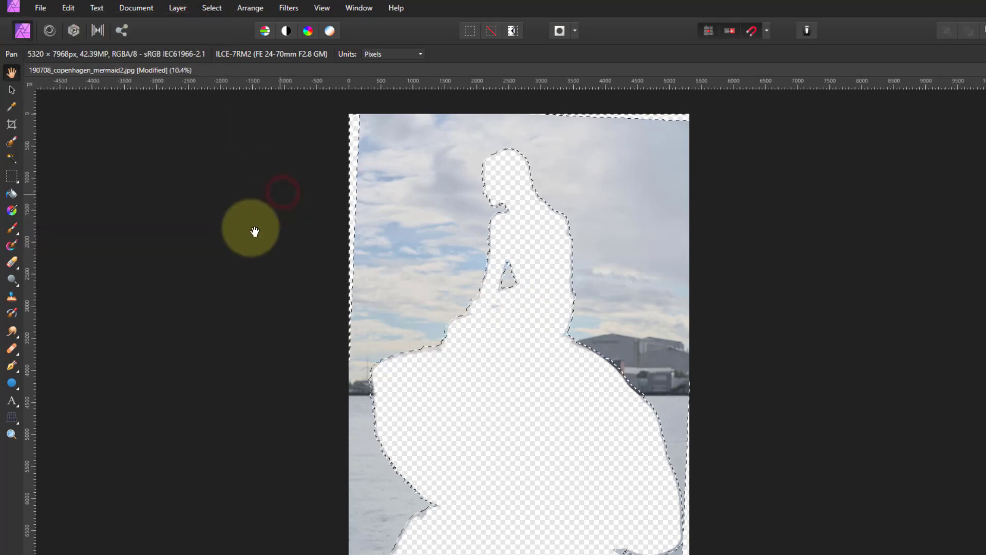
left_click(70, 6)
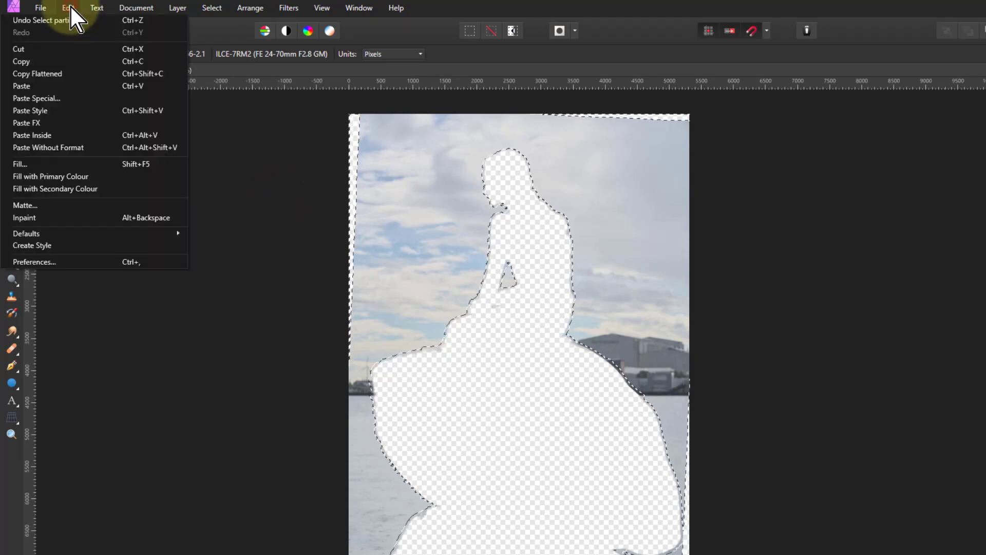
left_click(79, 217)
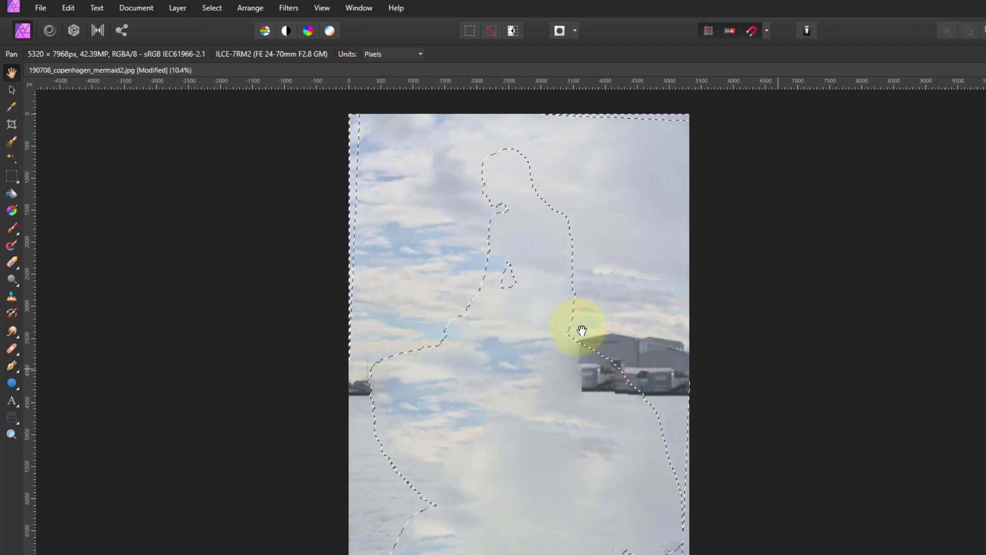
Clear the selection and make the Mermaid layer visible again
left_click(177, 9)
left_click(202, 11)
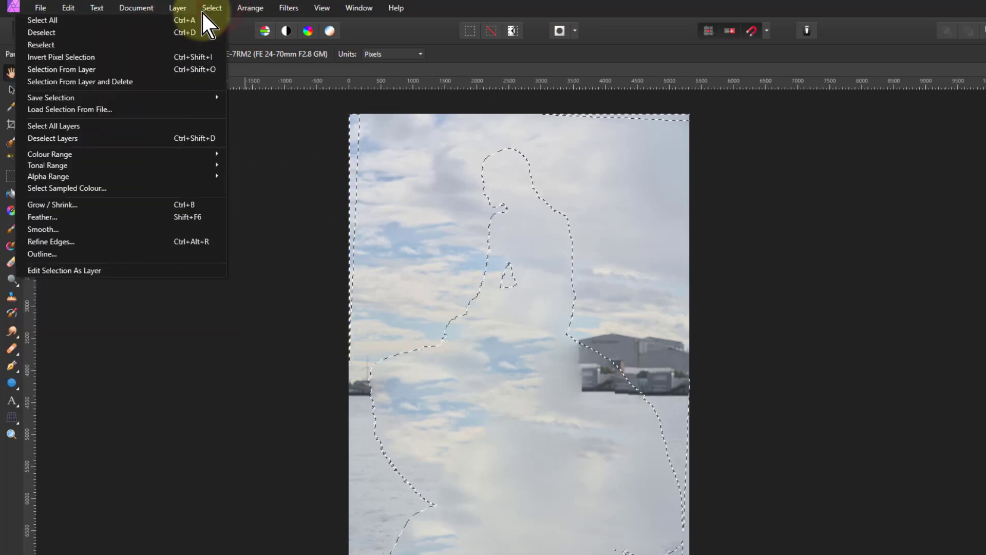
left_click(193, 32)
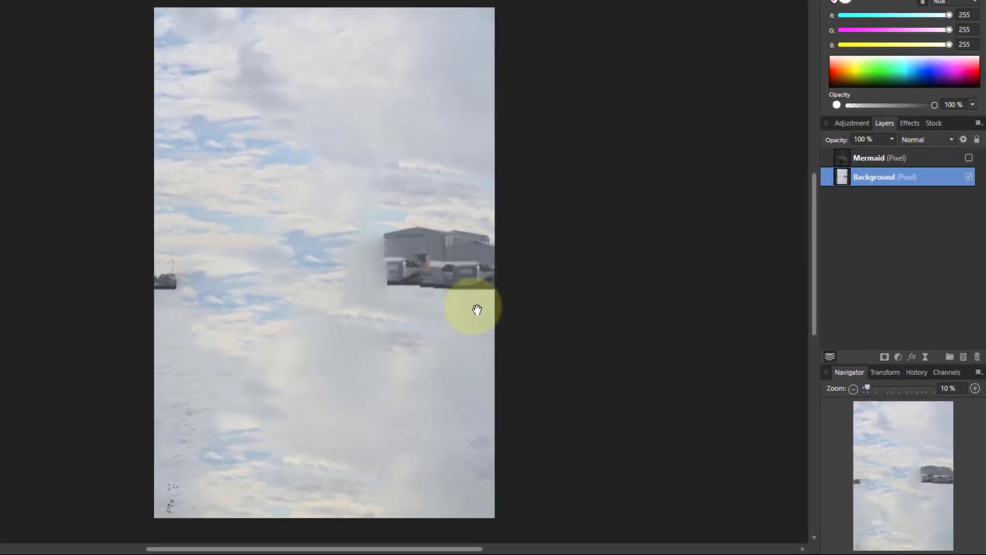
left_click(960, 160)
left_click(970, 158)
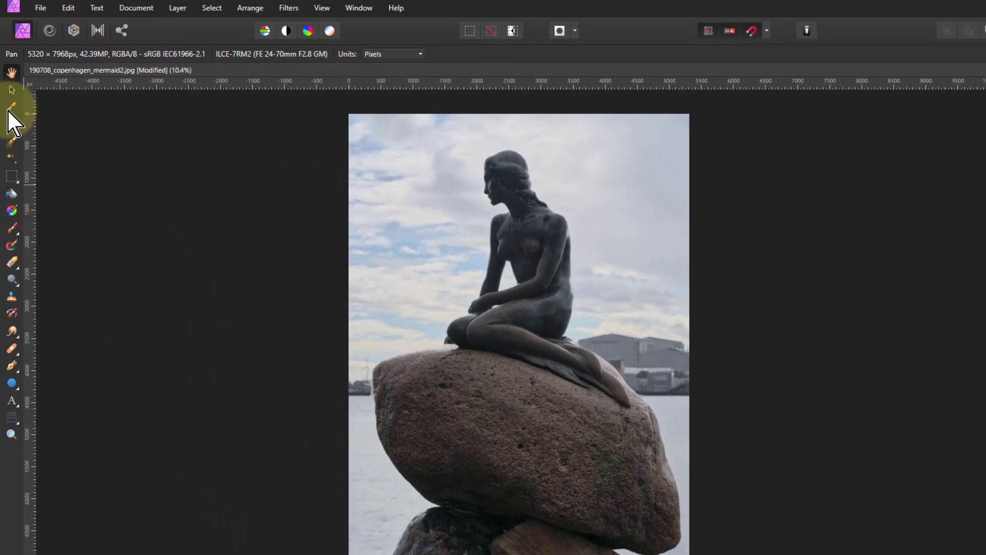
Crop the slanted bottom edge off, leaving a 5320 × 7815 px image
left_click(11, 123)
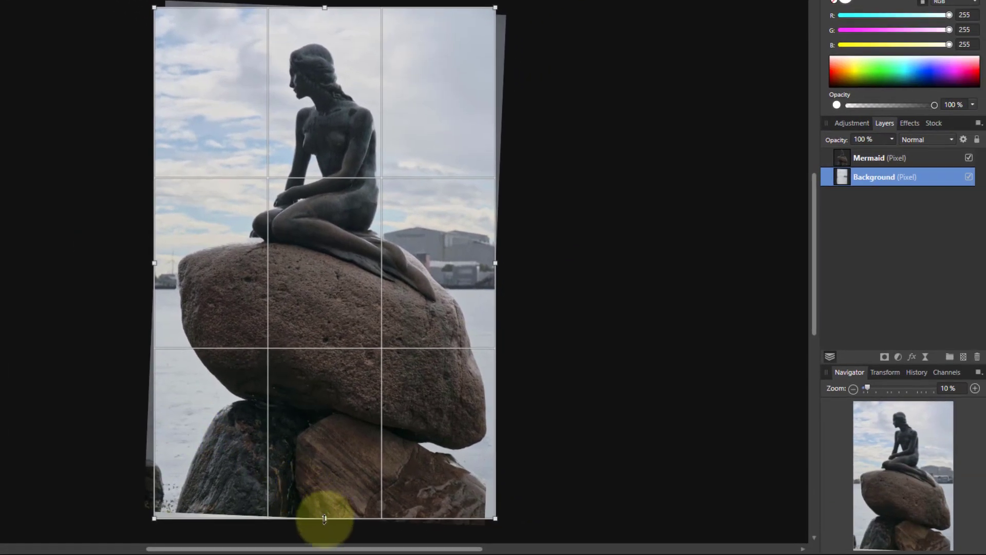
left_click_drag(367, 542, 366, 532)
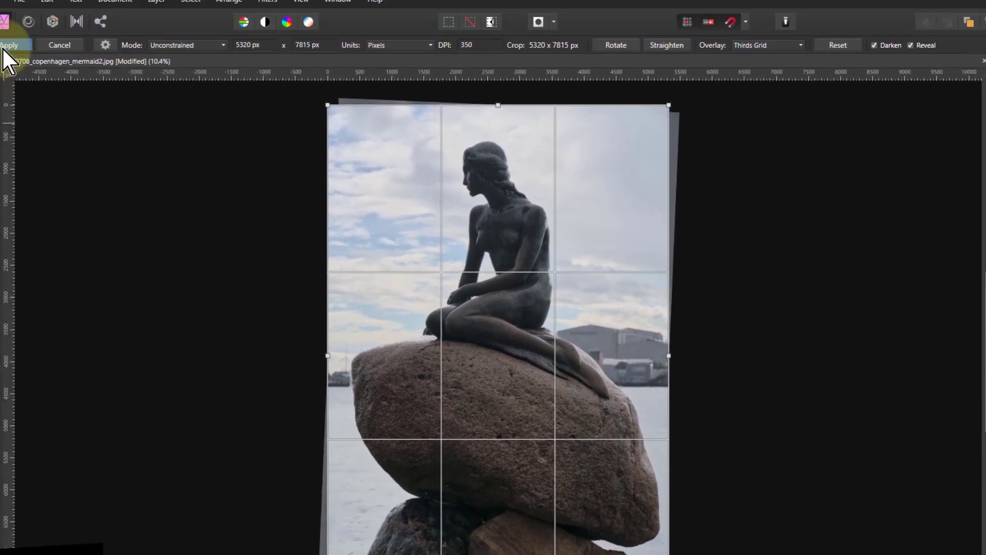
left_click(12, 75)
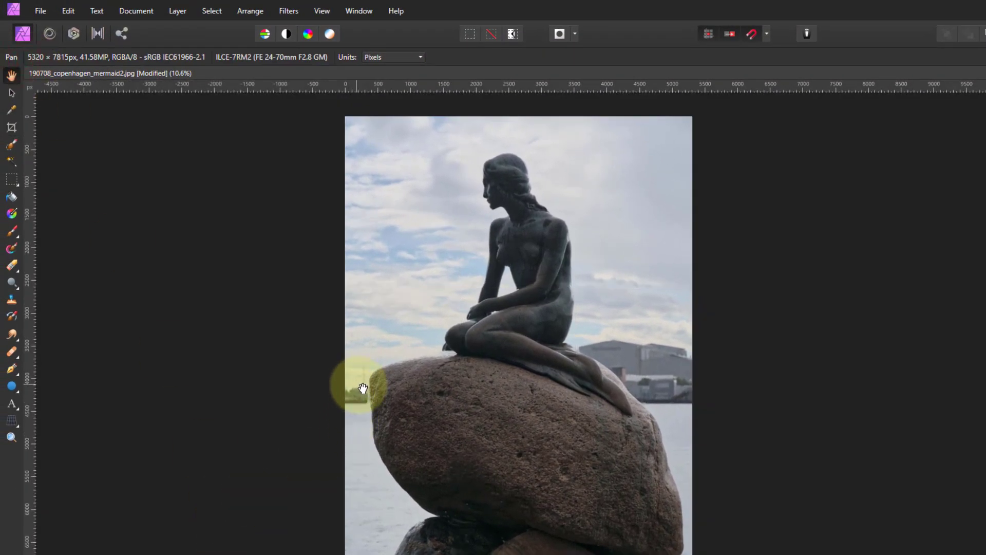
Clone building and water texture over the light halo along the boulder's left edge
scroll(383, 411, "up", 8)
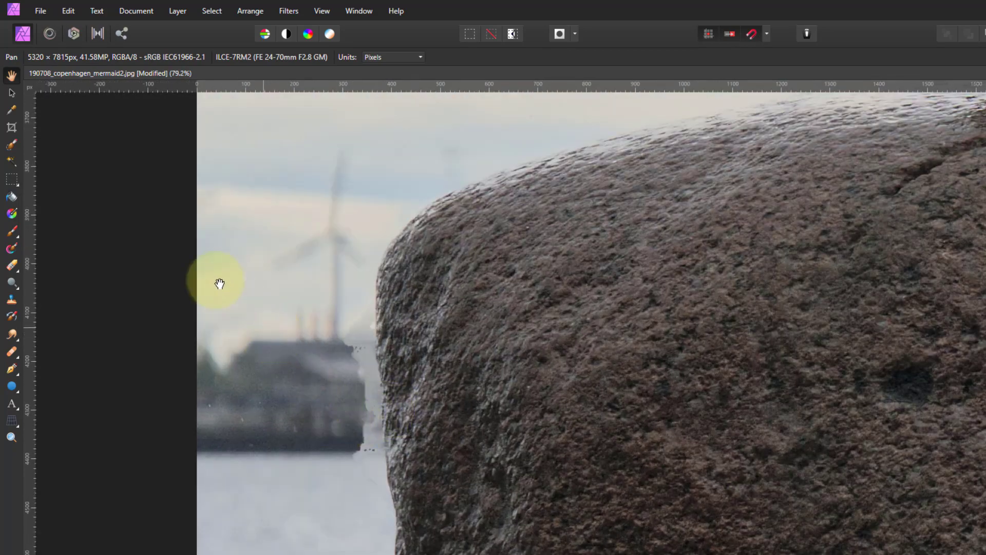
left_click(12, 301)
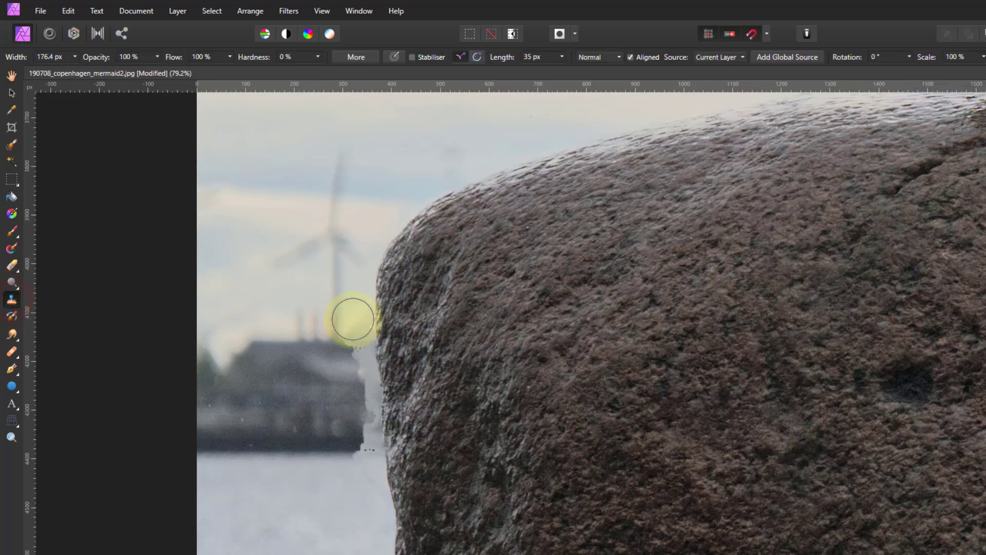
left_click(431, 314, "alt")
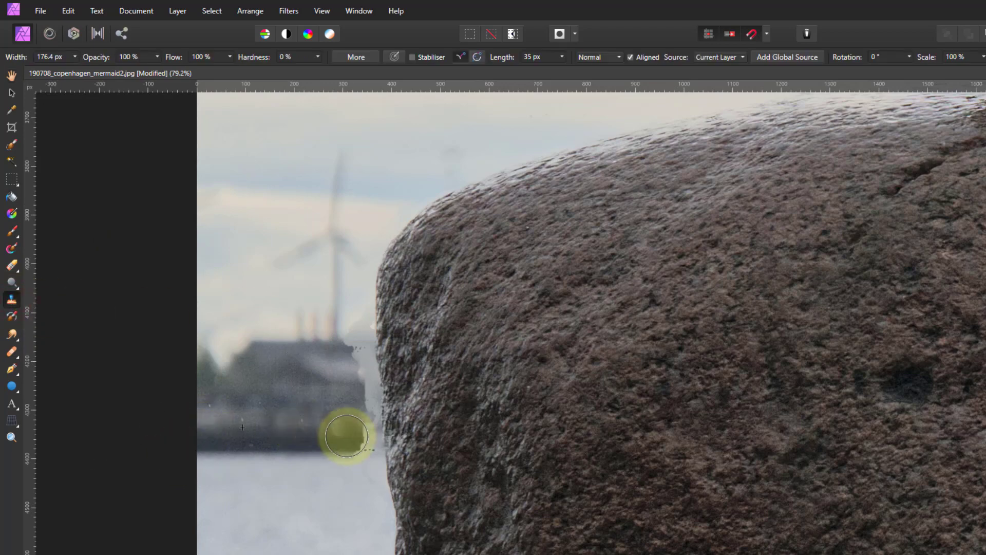
left_click_drag(346, 436, 301, 449)
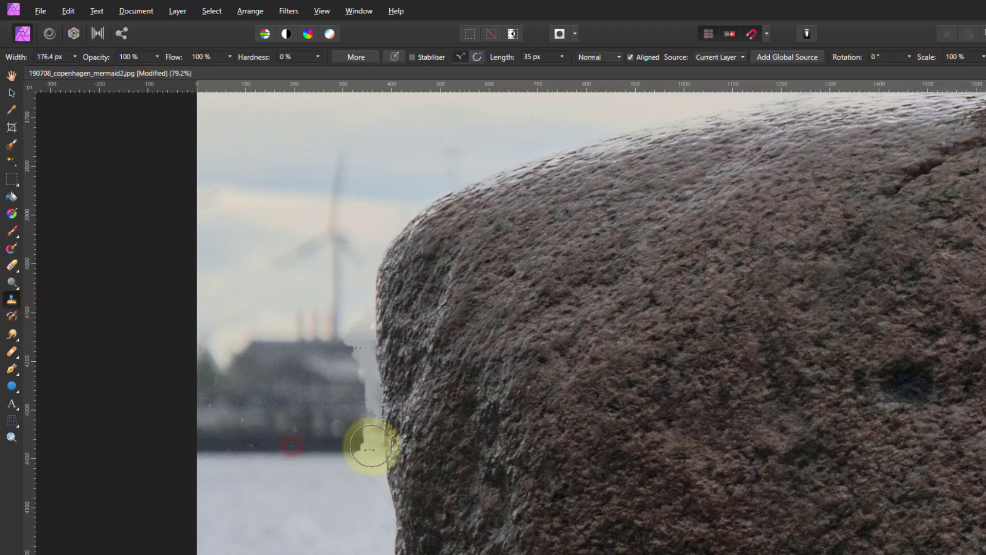
left_click(367, 447)
mouse_move(367, 447)
left_mouse_down()
mouse_move(370, 363)
mouse_move(354, 361)
left_mouse_up()
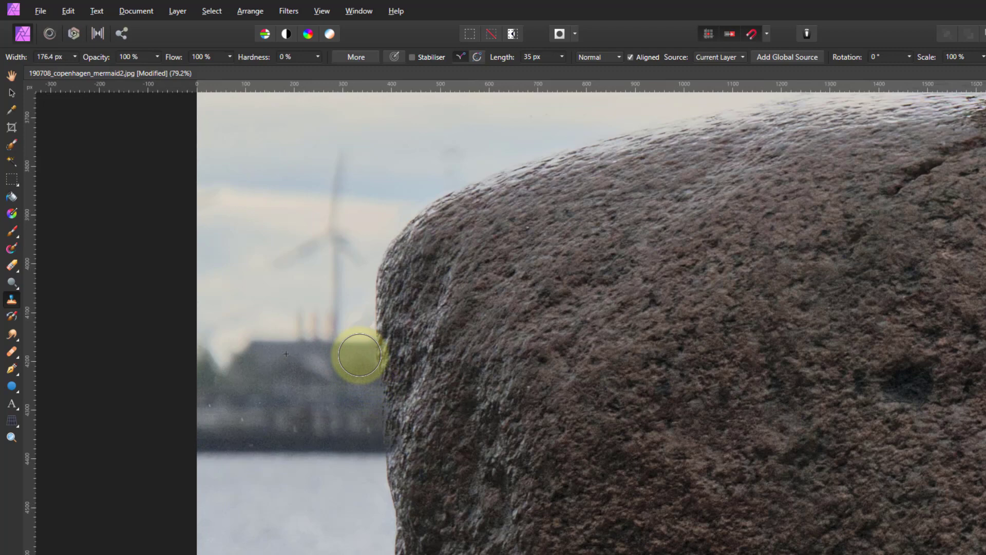
left_click(373, 328)
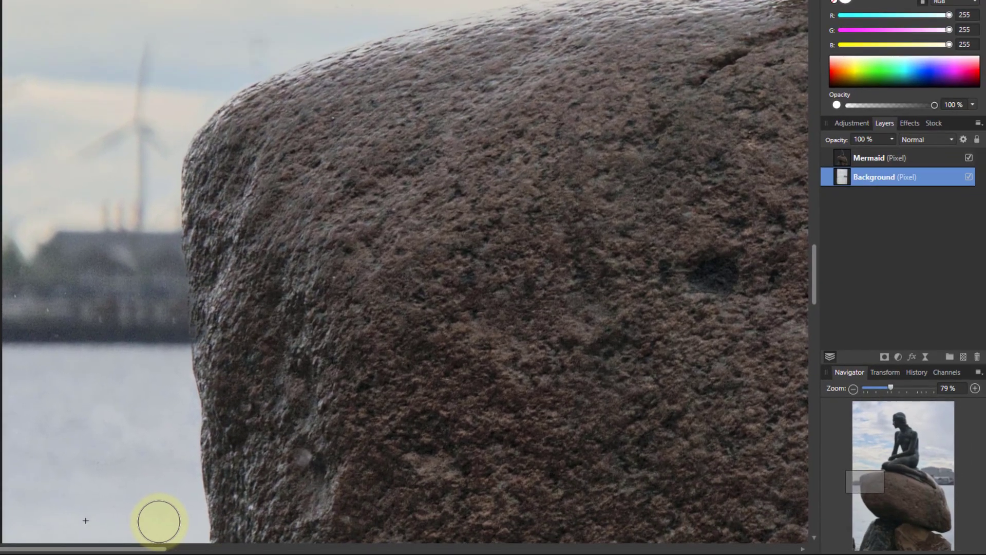
scroll(194, 539, "down", 10)
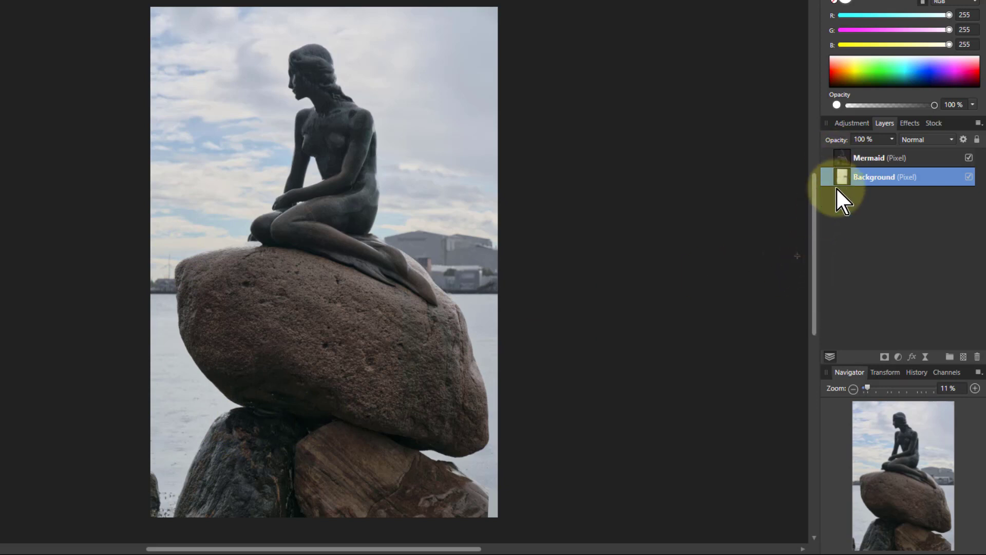
Nest a Curves adjustment in the Mermaid layer and bow the curve up to brighten it
left_click(844, 159)
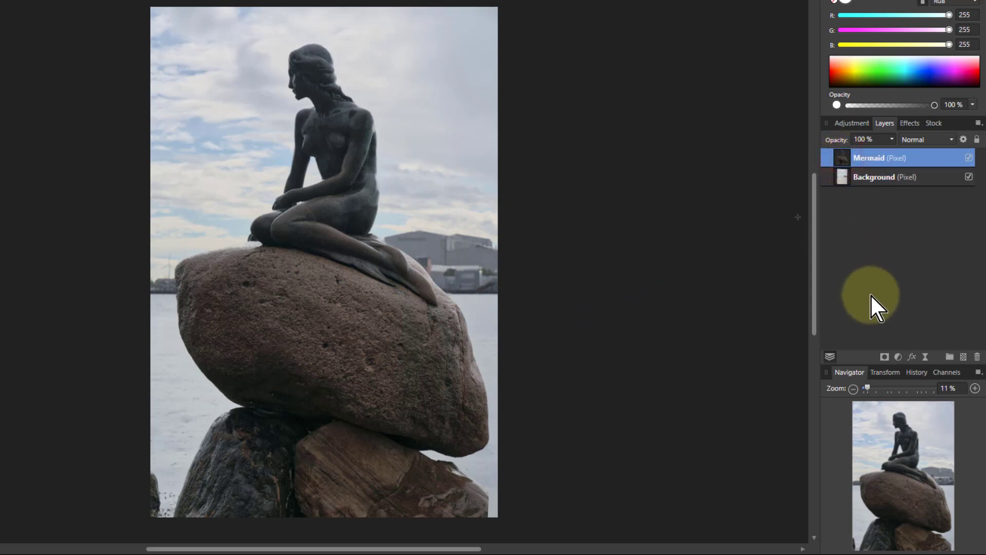
left_click(898, 356)
left_click(789, 207)
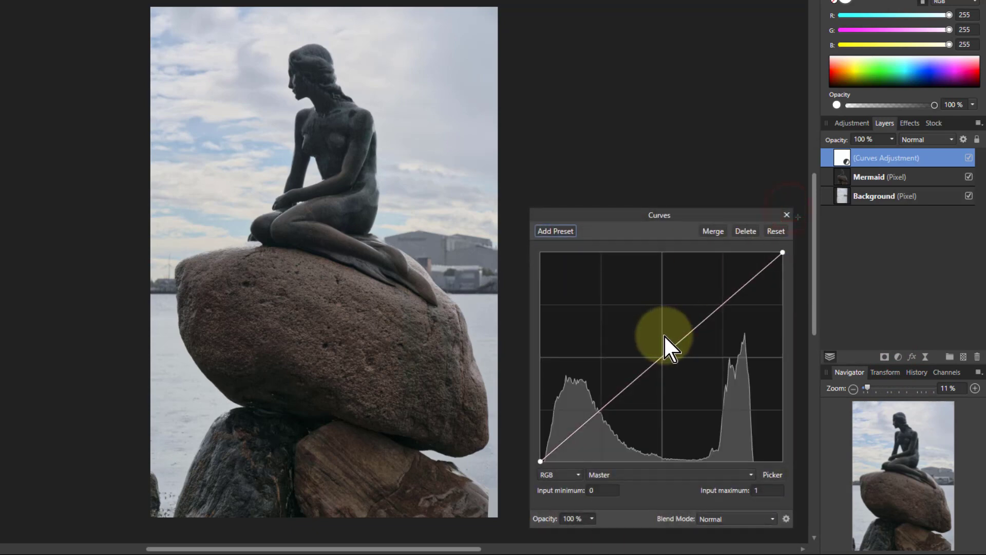
mouse_move(847, 157)
left_mouse_down()
mouse_move(846, 171)
mouse_move(858, 172)
mouse_move(838, 156)
mouse_move(849, 173)
left_mouse_up()
left_click_drag(650, 367, 636, 341)
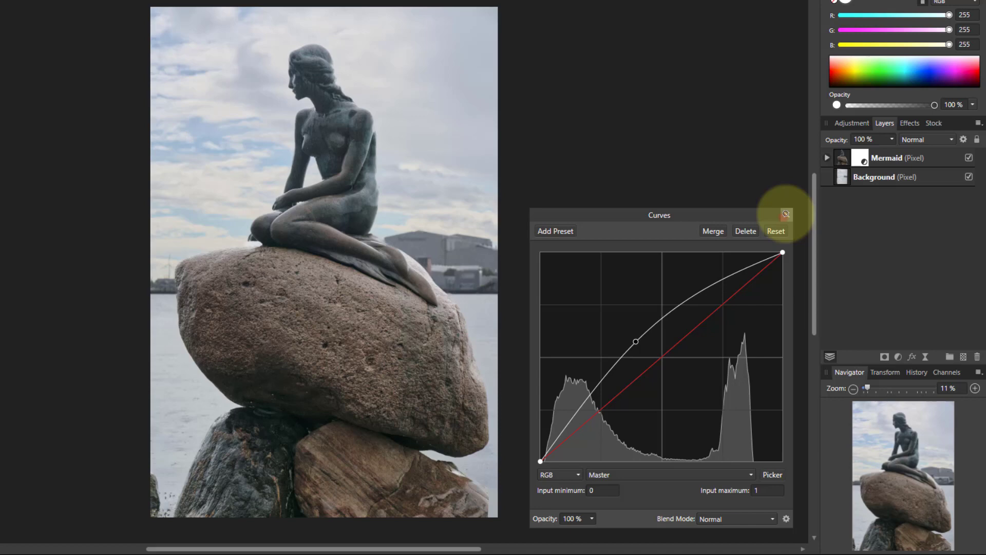
left_click(787, 215)
Nest a live Gaussian Blur in the Background layer with a 15.6 px radius
left_click(839, 180)
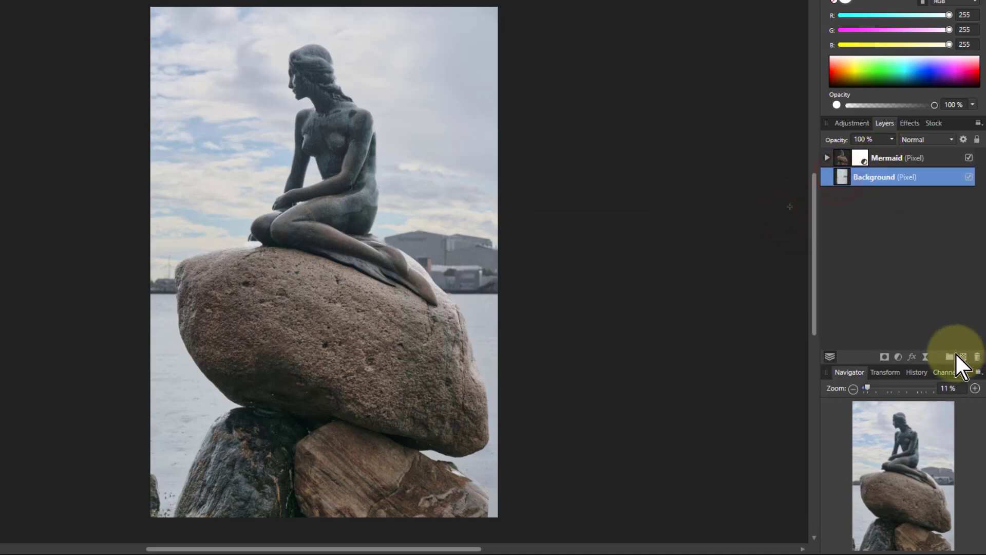
left_click(926, 358)
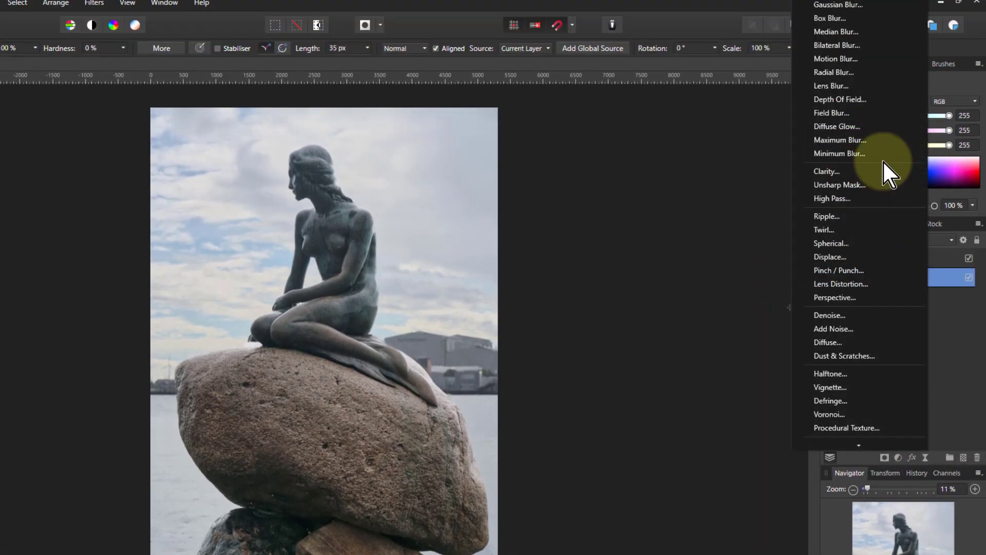
left_click(839, 11)
left_click_drag(843, 287, 848, 298)
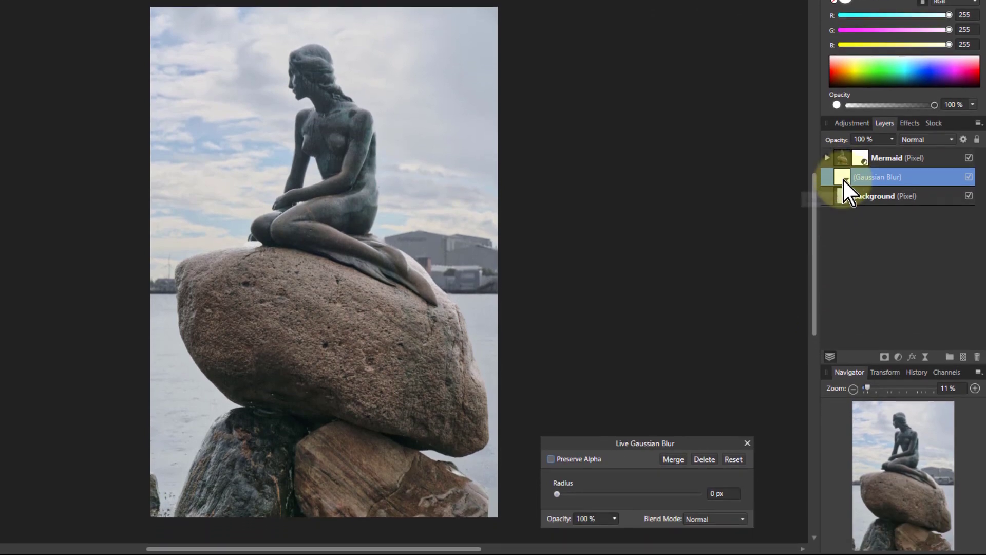
left_click_drag(846, 196, 845, 196)
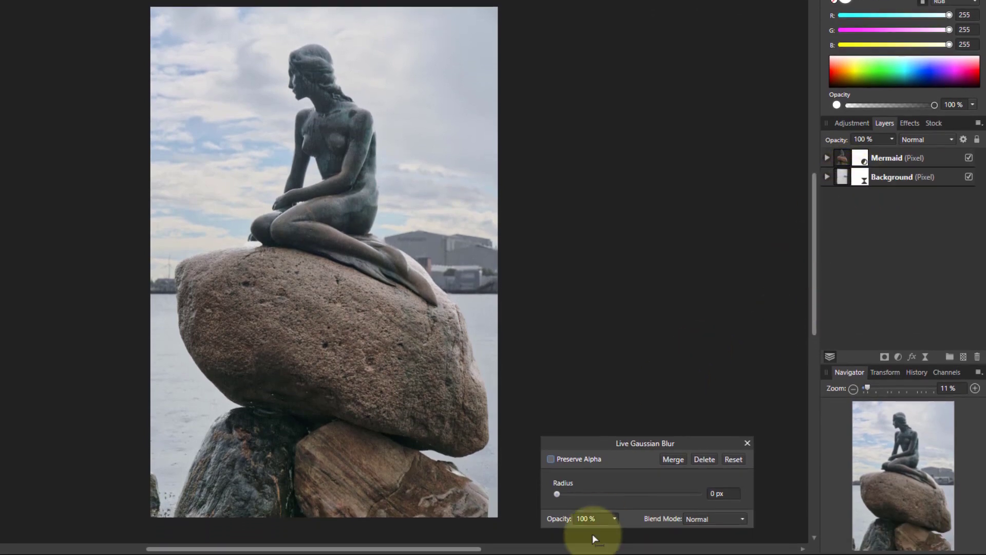
left_click_drag(557, 494, 621, 493)
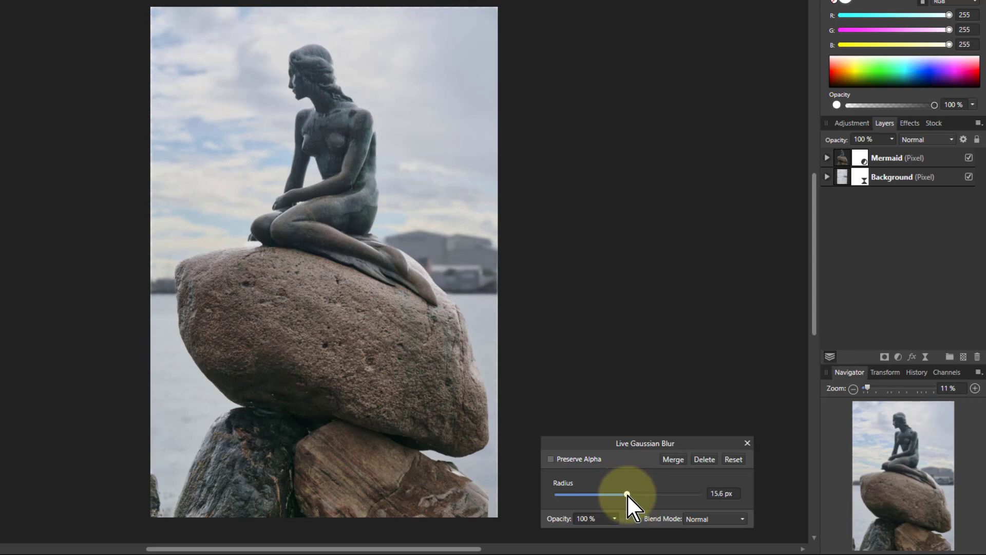
left_click(747, 443)
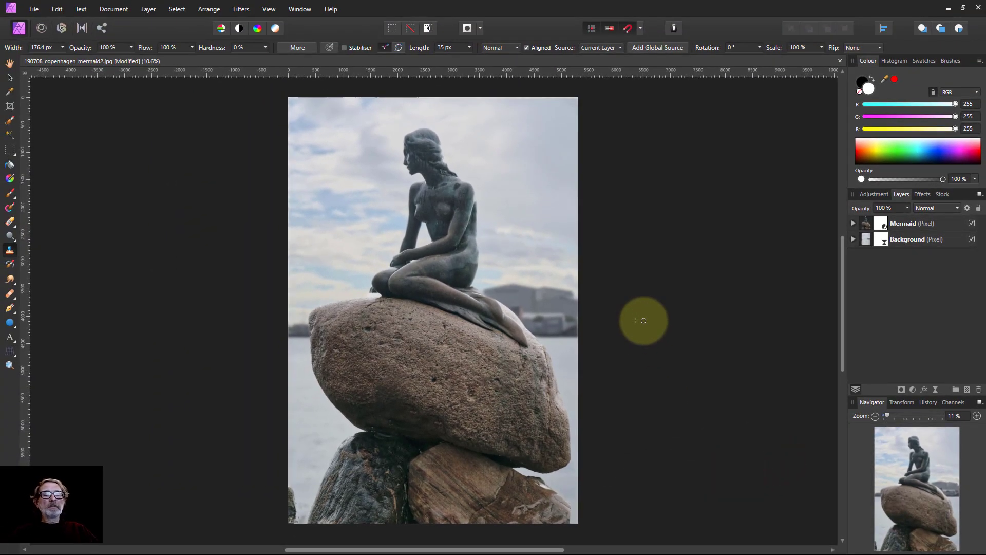